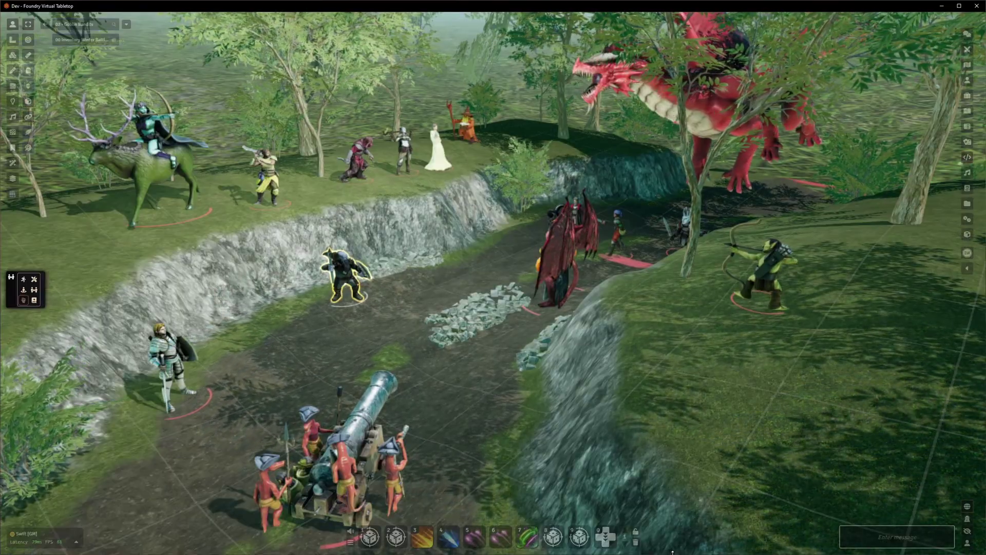
Open the Goblin with Bow token's 3D settings and move the Token Browser beside them
{"action": "key", "text": "d"}
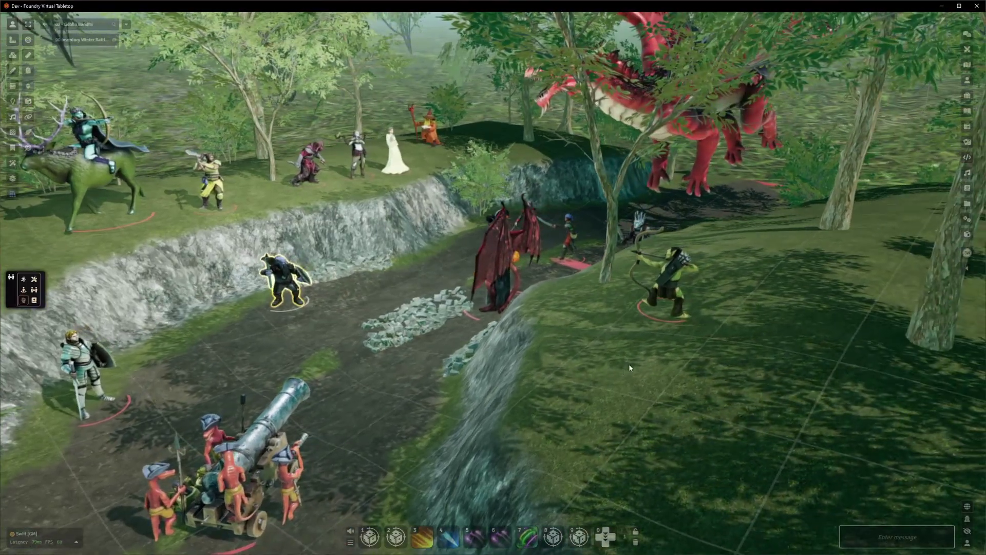
{"action": "double_click", "coordinate": [668, 278]}
{"action": "left_click", "coordinate": [584, 148]}
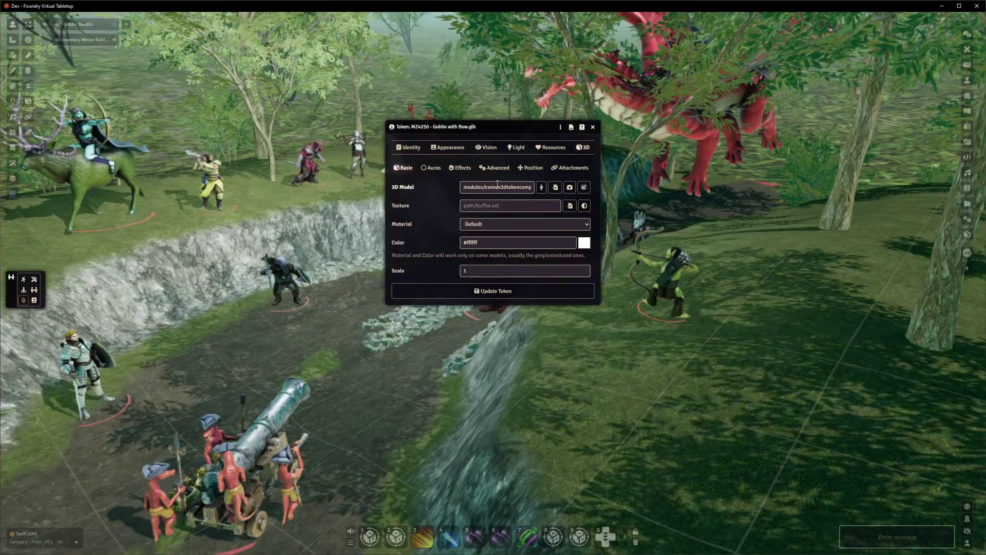
{"action": "left_click", "coordinate": [541, 188]}
{"action": "left_click_drag", "start_coordinate": [499, 73], "coordinate": [738, 47]}
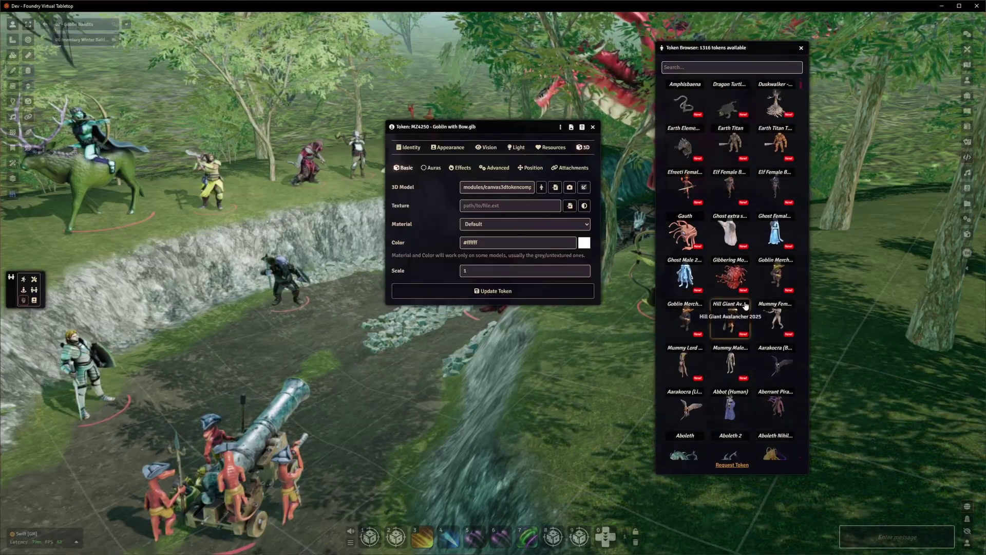
{"action": "scroll", "coordinate": [745, 306], "scroll_direction": "down", "scroll_amount": 3}
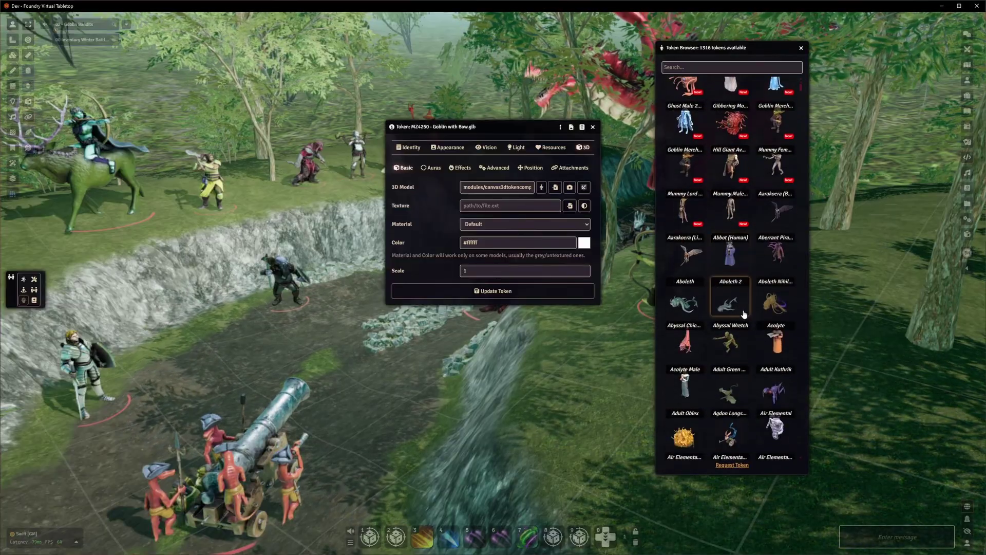
{"action": "scroll", "coordinate": [758, 310], "scroll_direction": "up", "scroll_amount": 3}
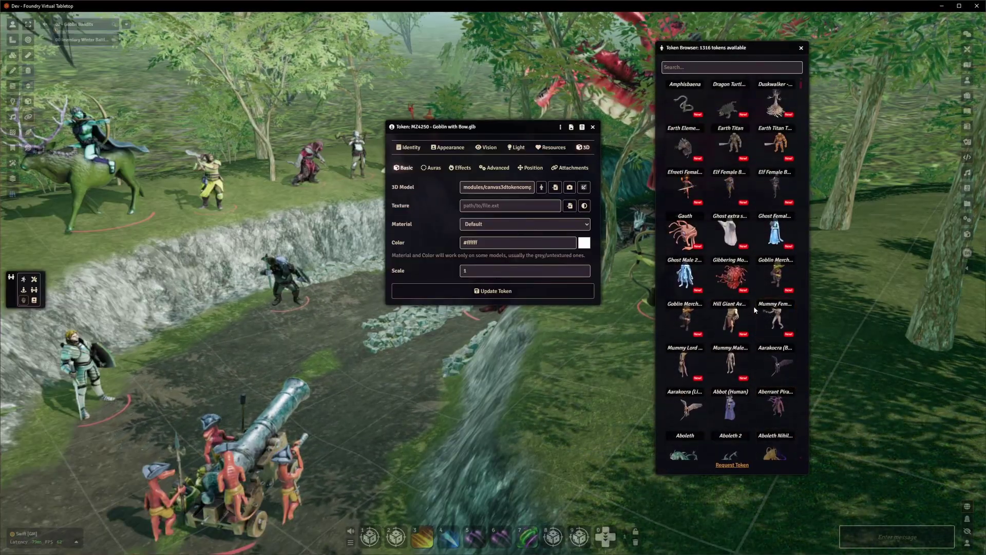
{"action": "scroll", "coordinate": [754, 303], "scroll_direction": "down", "scroll_amount": 2}
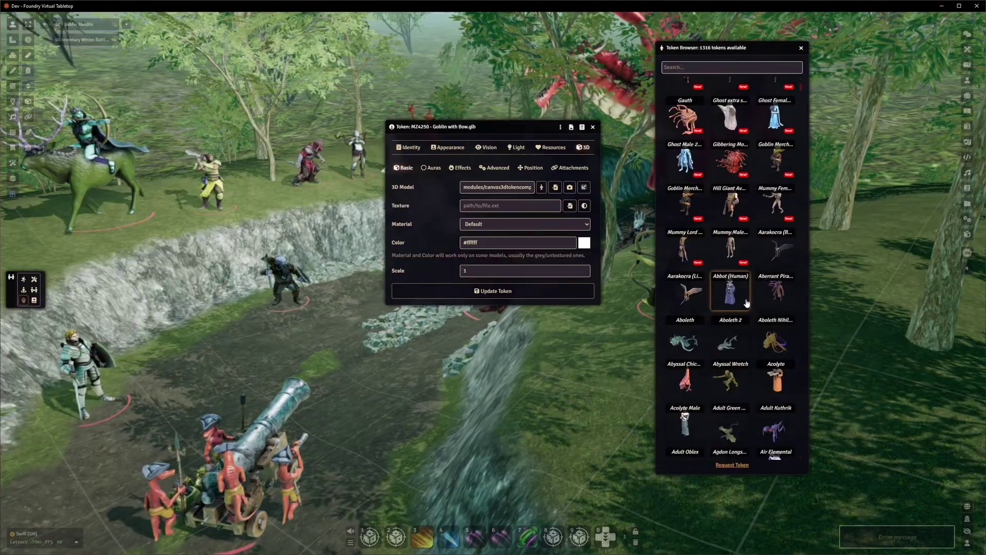
{"action": "scroll", "coordinate": [747, 303], "scroll_direction": "up", "scroll_amount": 1}
{"action": "scroll", "coordinate": [741, 299], "scroll_direction": "up", "scroll_amount": 1}
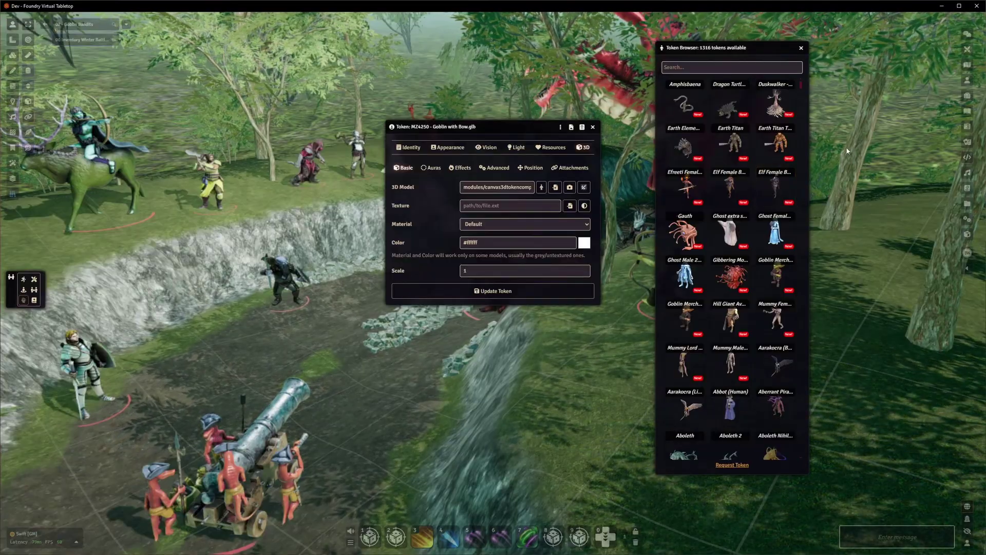
Search the Token Browser for skeleton, then aboleth, beholder and dragon
{"action": "type", "text": "skeleton"}
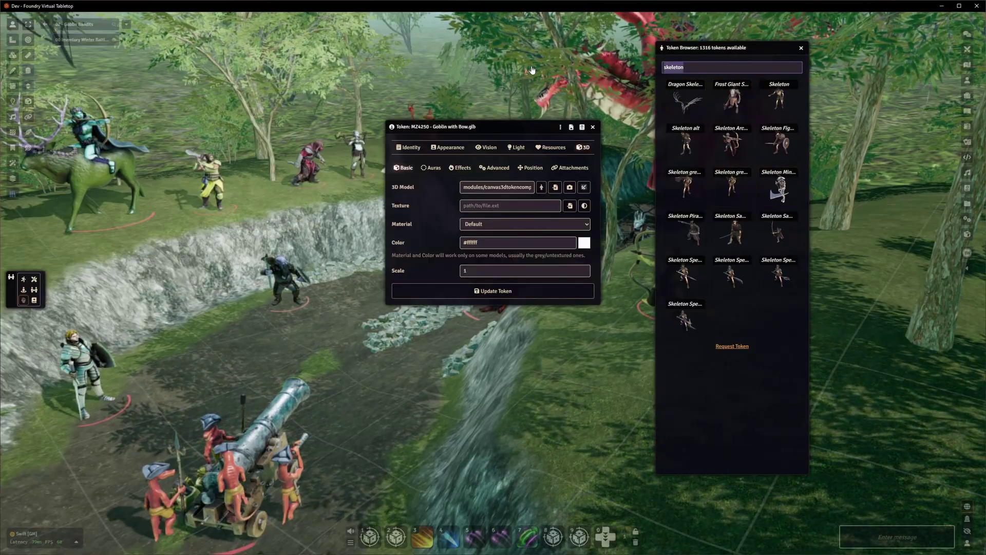
{"action": "type", "text": "aboleth"}
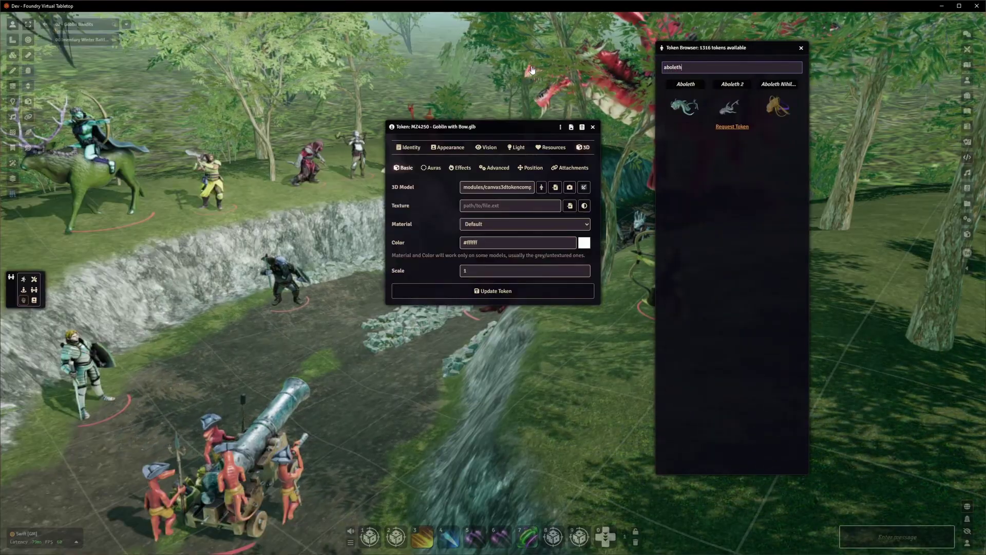
{"action": "type", "text": "behold"}
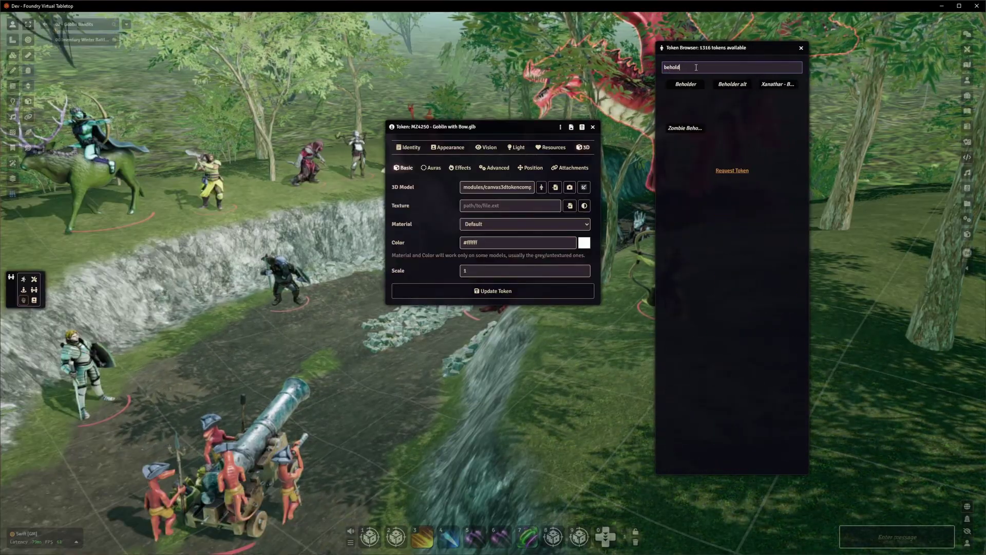
{"action": "type", "text": "erdragon"}
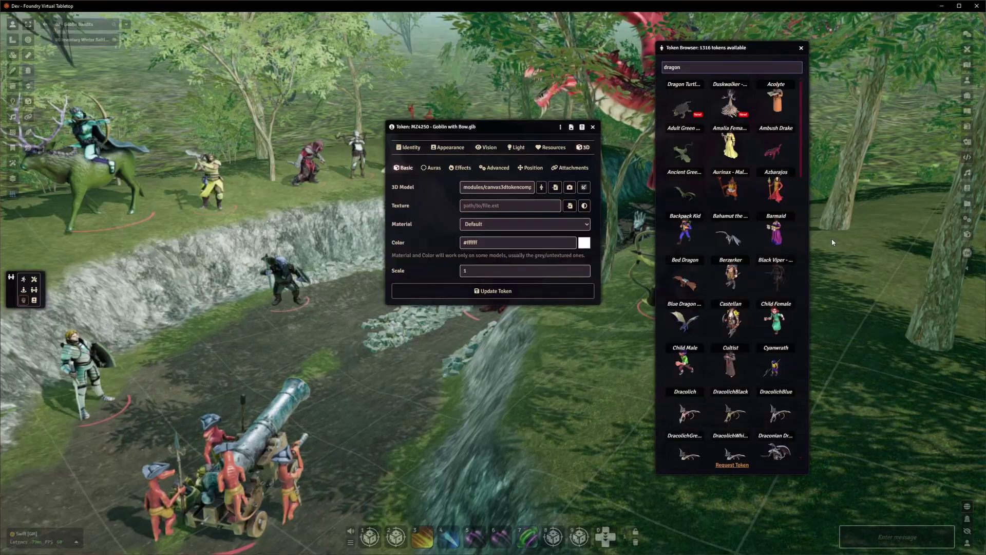
Launch the Baileywiki 3D Token Browser and browse its categories, ending on Humanoids - Player Races
{"action": "left_click", "coordinate": [13, 194]}
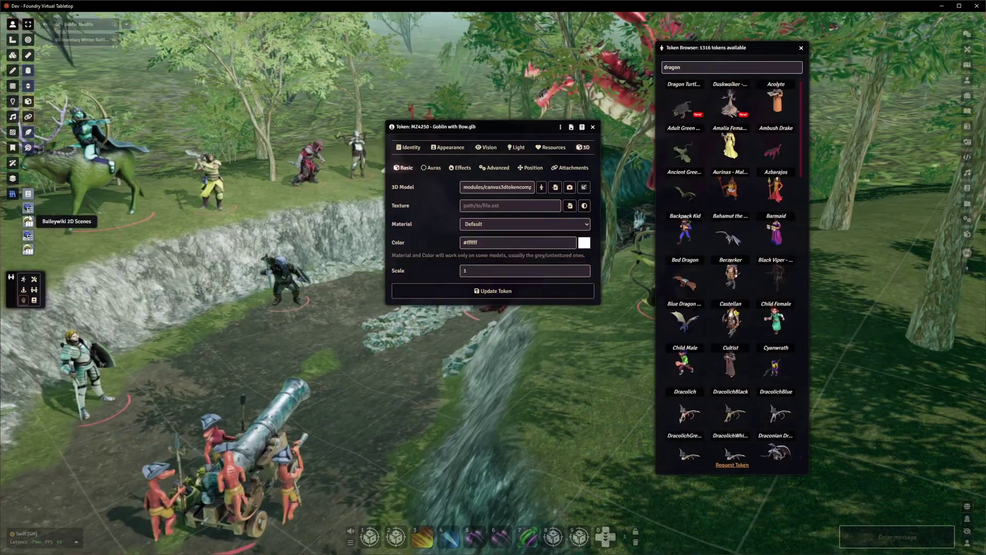
{"action": "left_click_drag", "start_coordinate": [730, 47], "coordinate": [675, 46]}
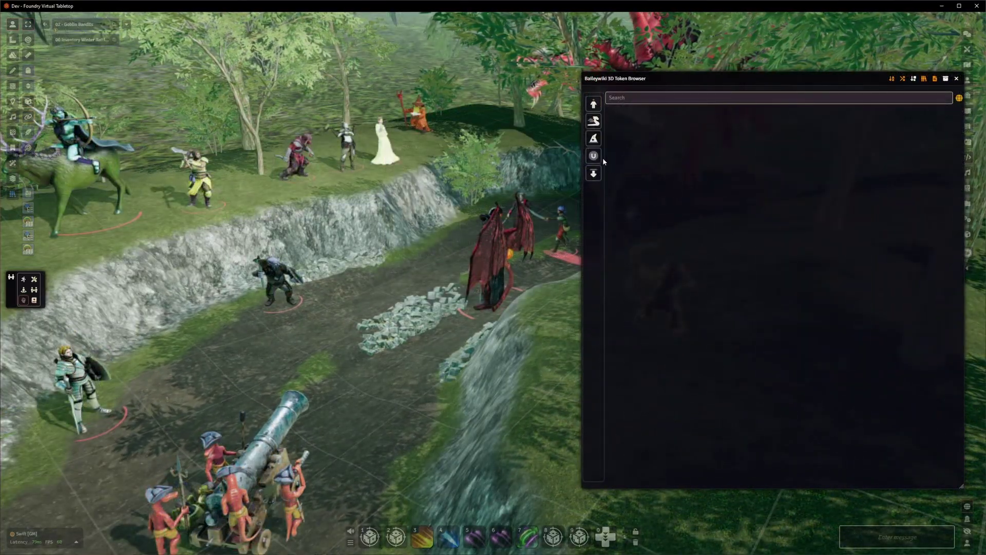
{"action": "left_click", "coordinate": [594, 105]}
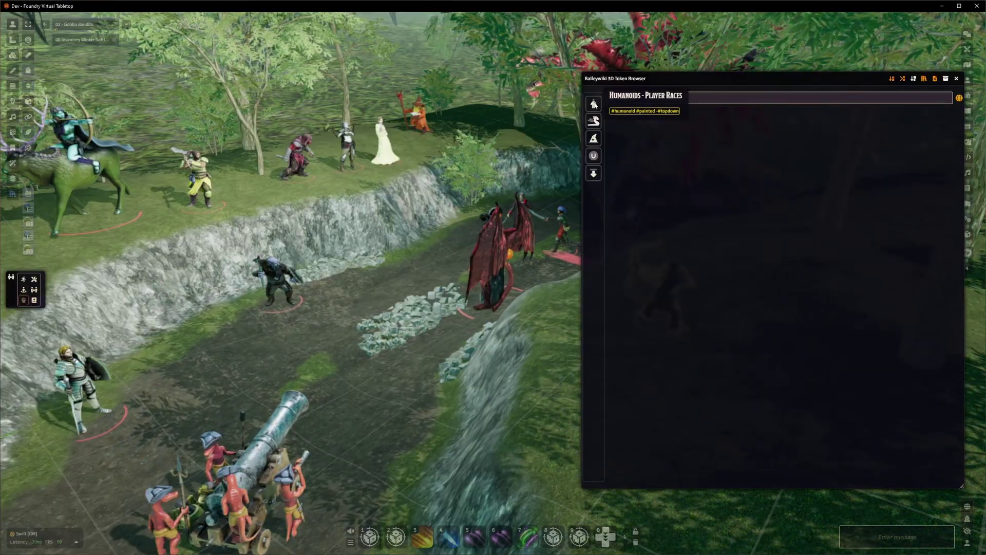
{"action": "left_click", "coordinate": [597, 123]}
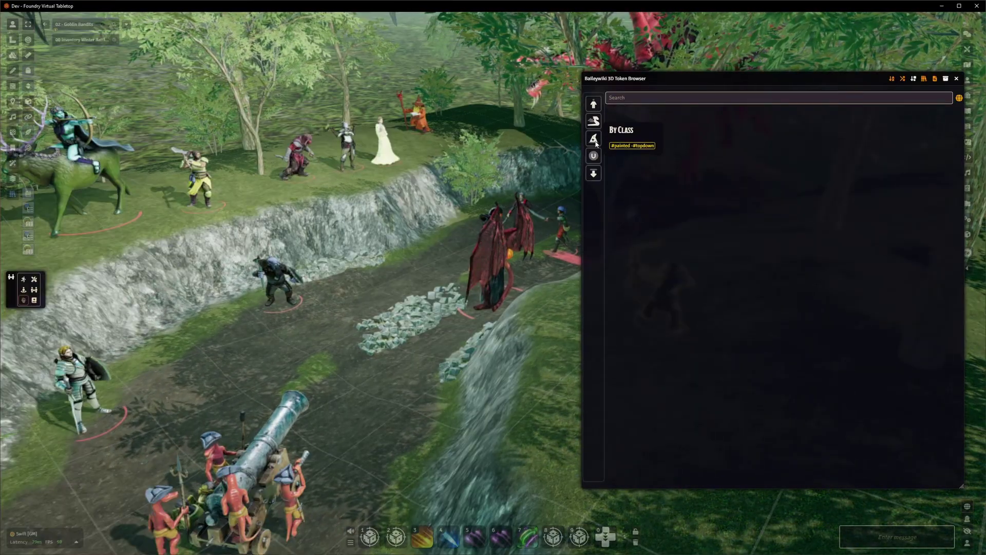
{"action": "left_click", "coordinate": [594, 156]}
{"action": "left_click", "coordinate": [594, 174]}
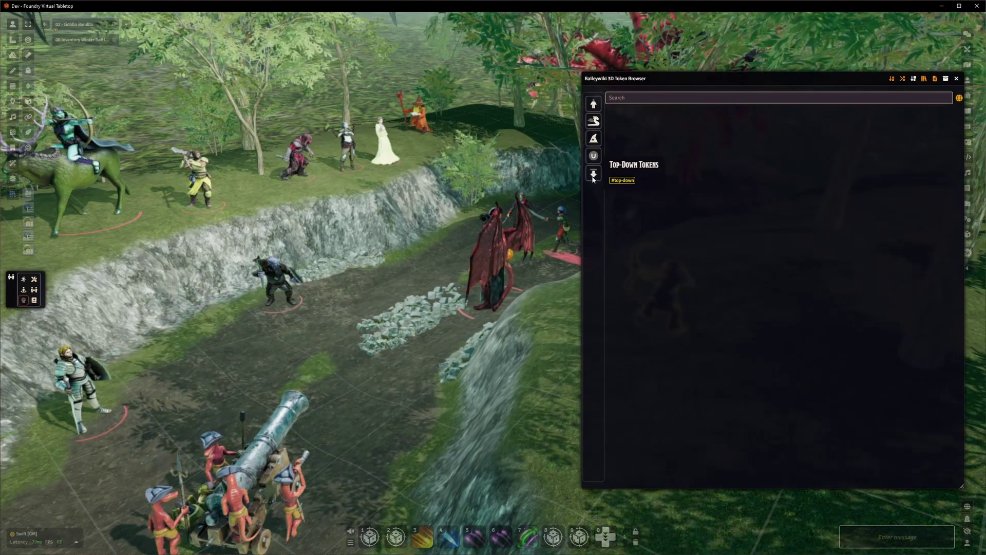
{"action": "left_click", "coordinate": [594, 104]}
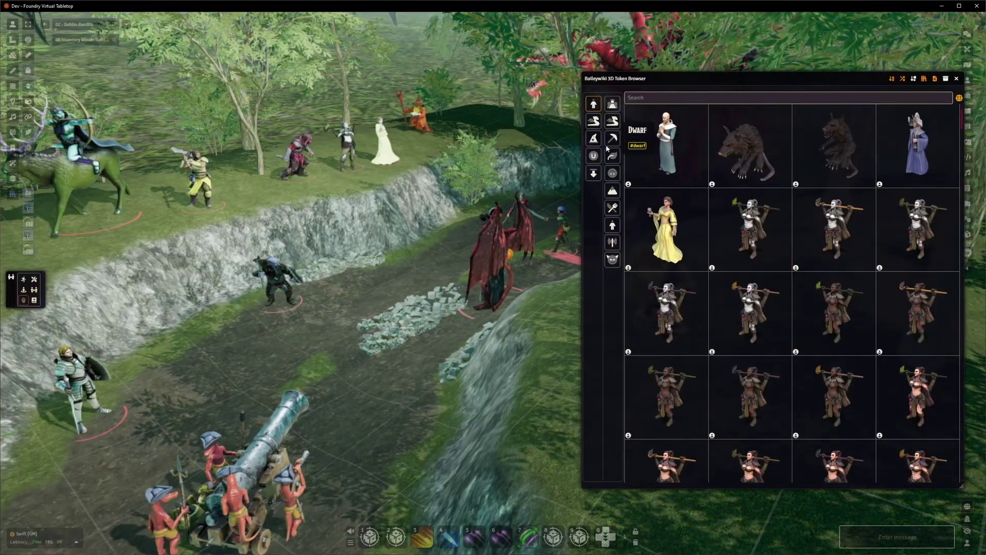
Browse the Human, Beast, Humanoid (Non-PC) and Celestial token categories
{"action": "left_click", "coordinate": [615, 227]}
{"action": "scroll", "coordinate": [729, 250], "scroll_direction": "down", "scroll_amount": 2}
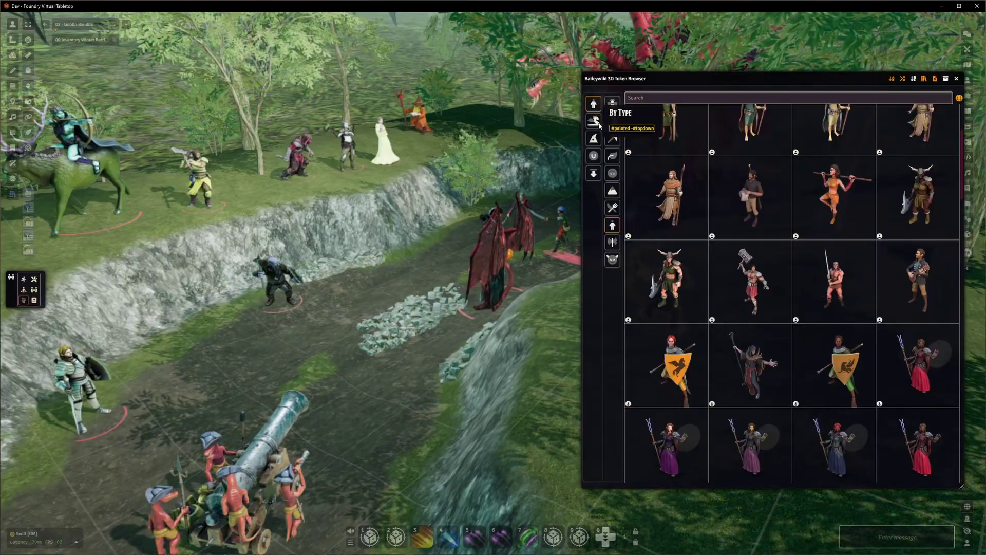
{"action": "left_click", "coordinate": [611, 134]}
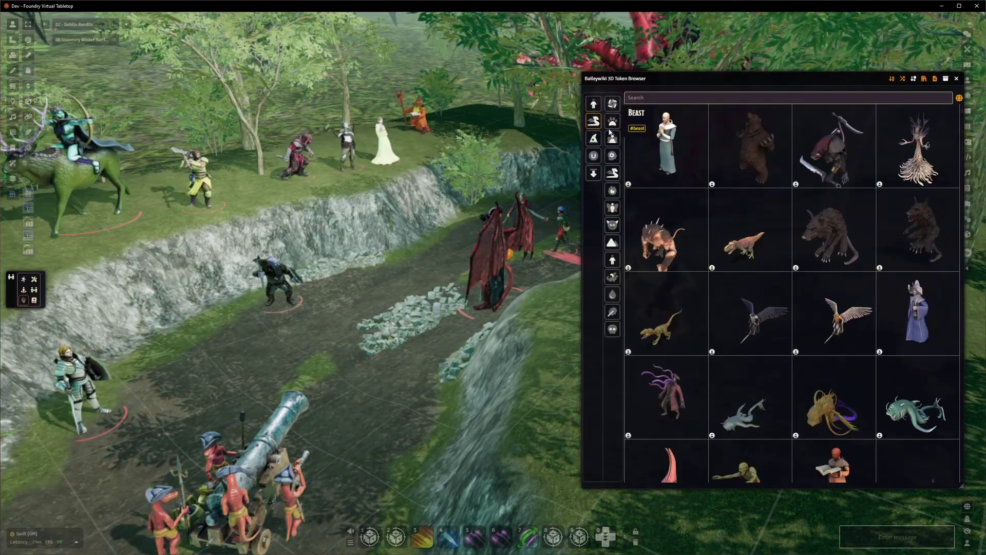
{"action": "left_click", "coordinate": [613, 261]}
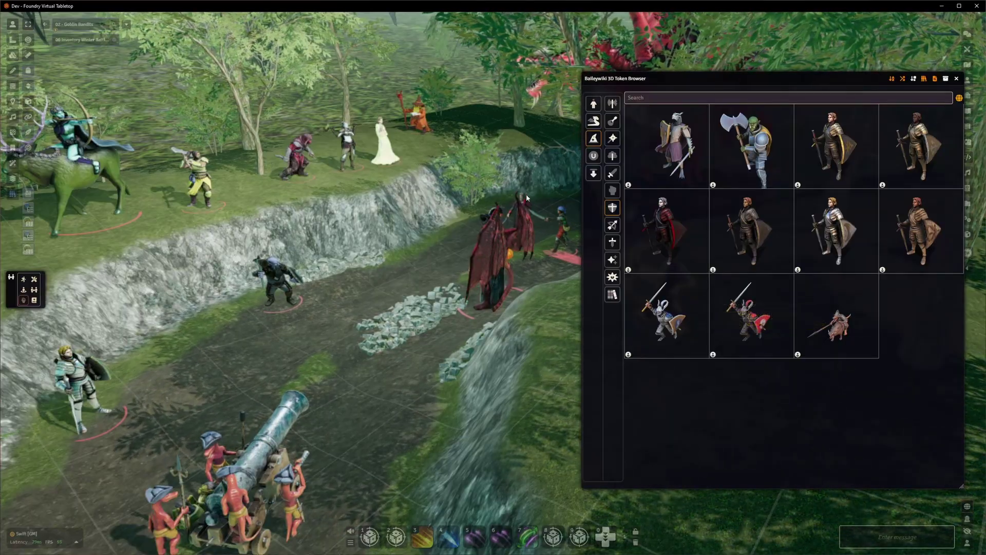
{"action": "left_click", "coordinate": [594, 123]}
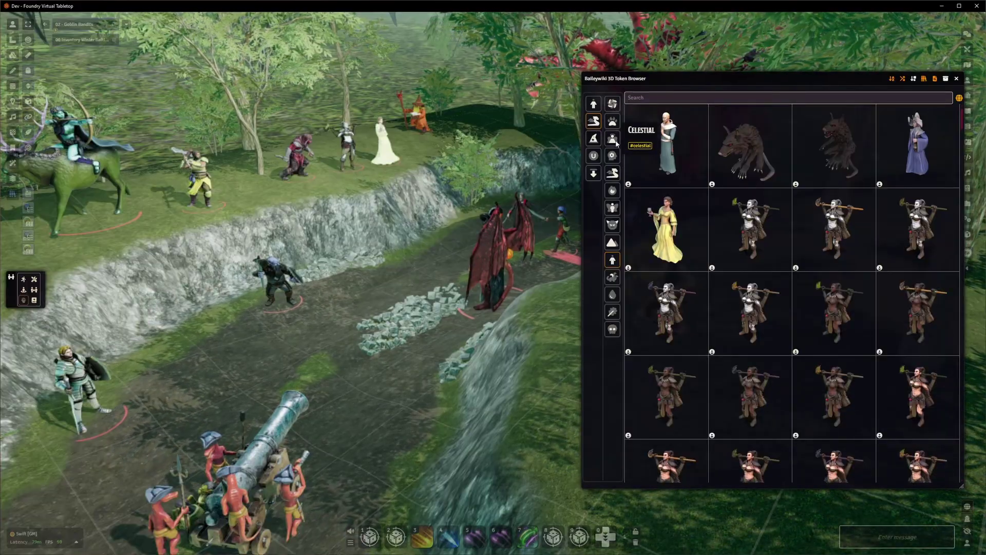
{"action": "left_click", "coordinate": [613, 137]}
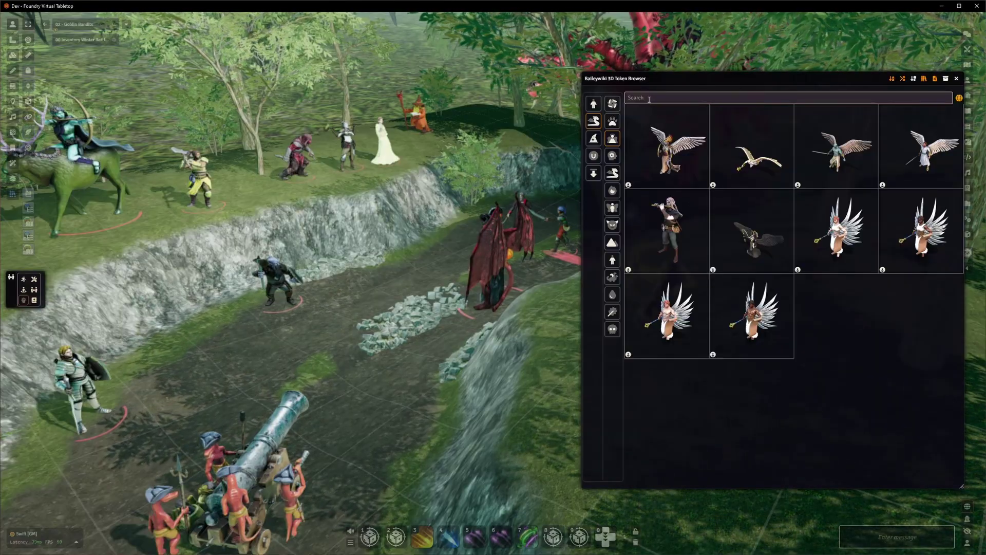
Remove the category filter and search the browser for 'Duergar #painted'
{"action": "left_click", "coordinate": [611, 139]}
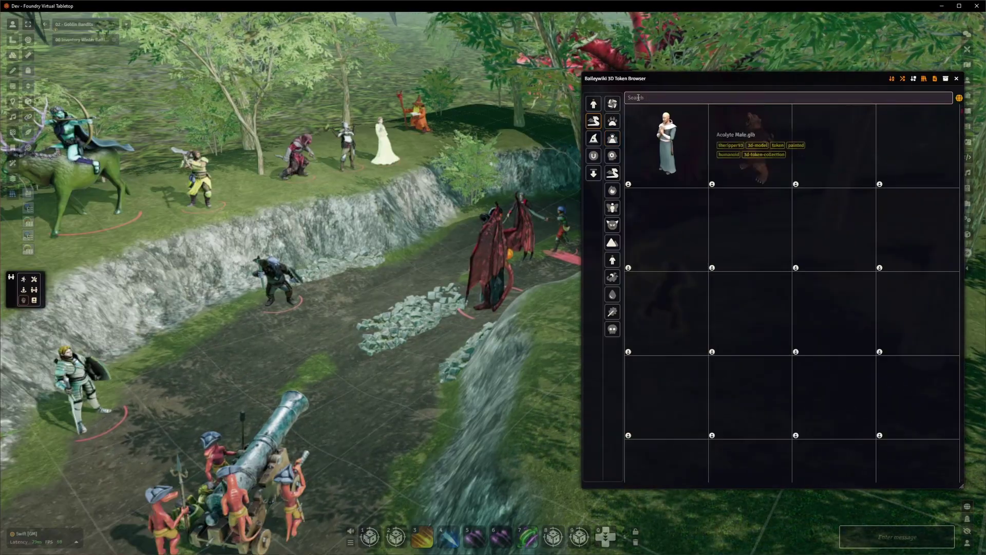
{"action": "type", "text": "Duergar"}
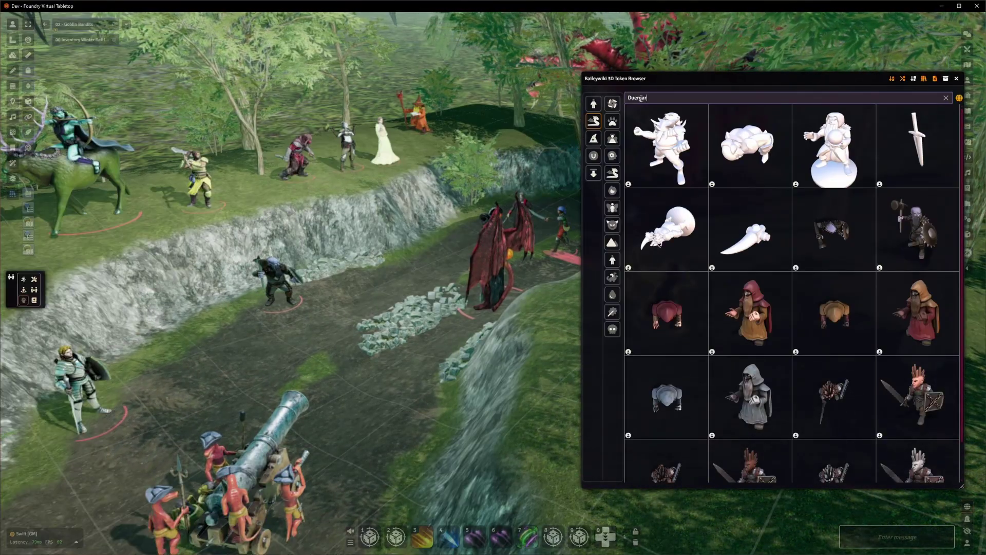
{"action": "type", "text": "#"}
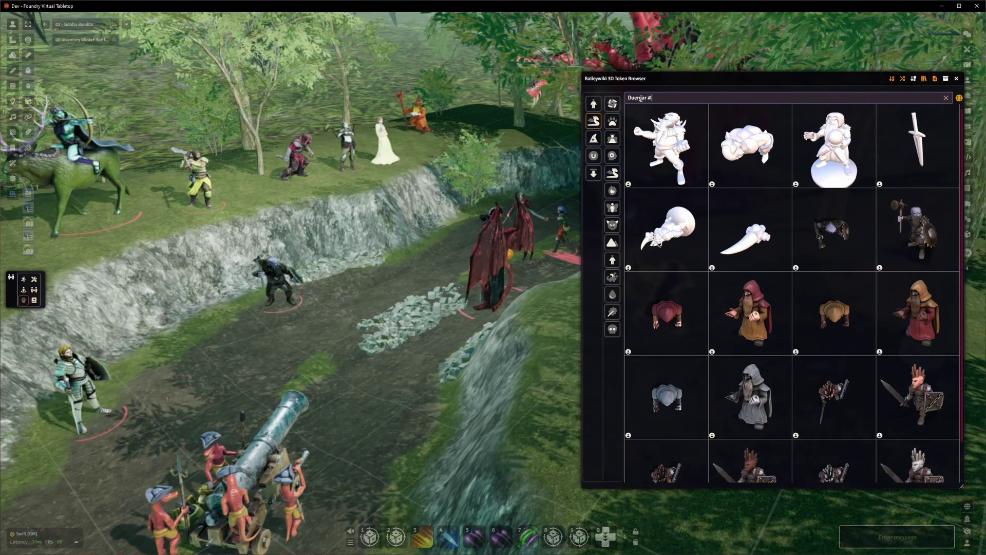
{"action": "type", "text": "painted"}
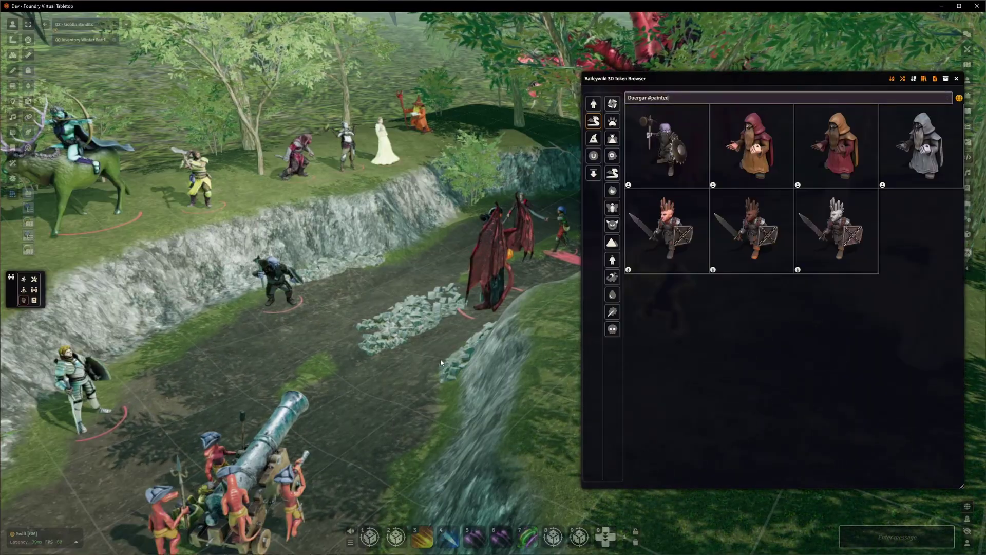
Spawn the armoured hammer-and-shield Duergar on the canyon floor and drag it toward the left wall
{"action": "left_click_drag", "start_coordinate": [445, 352], "coordinate": [460, 310]}
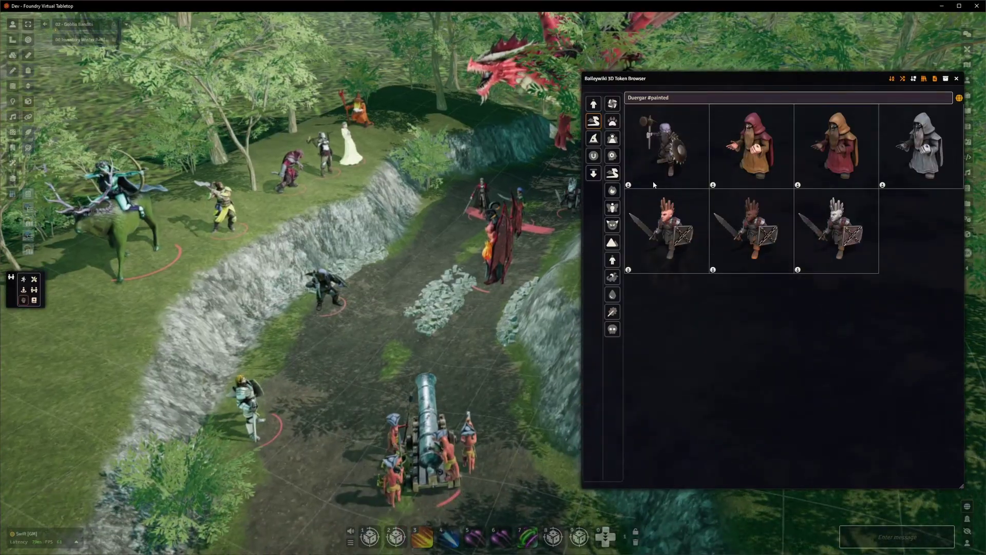
{"action": "left_click", "coordinate": [657, 165]}
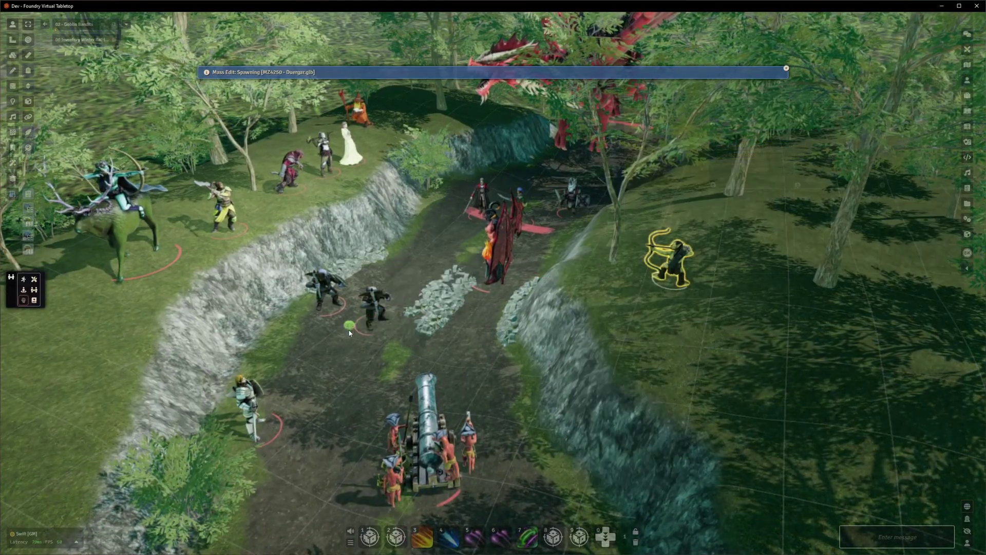
{"action": "left_click", "coordinate": [381, 324]}
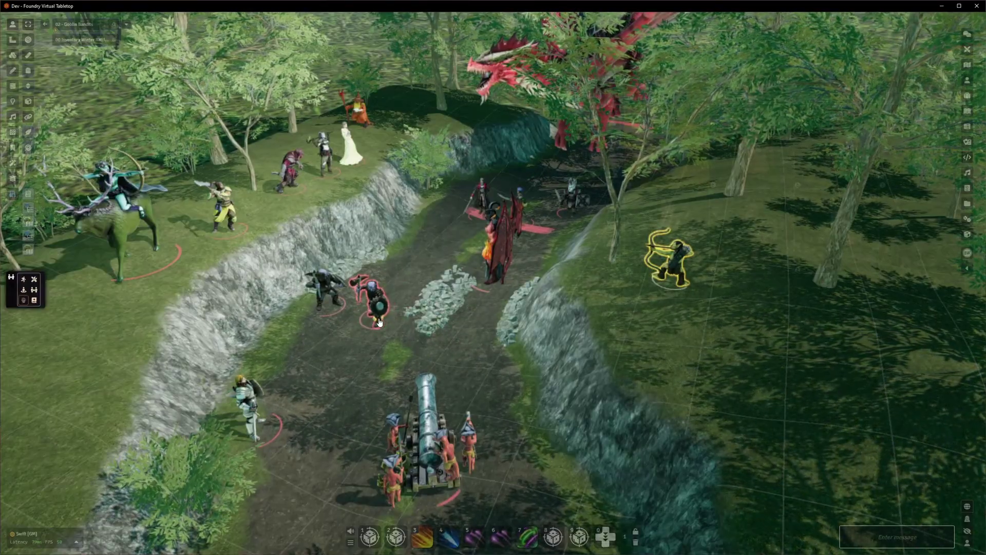
{"action": "key", "text": "alt"}
{"action": "left_click_drag", "start_coordinate": [381, 319], "coordinate": [355, 353]}
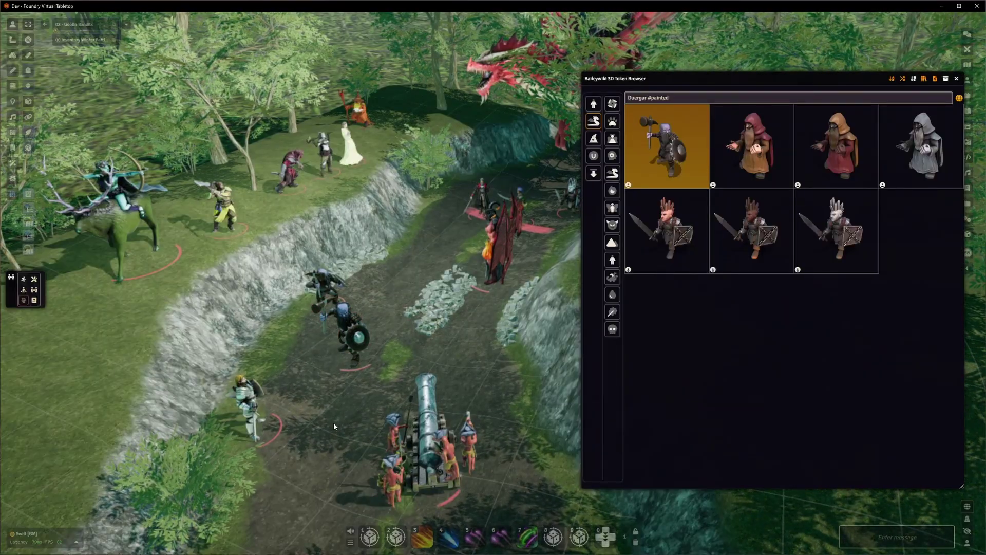
Apply the grey hooded Duergar model to the selected armoured knight token
{"action": "left_click_drag", "start_coordinate": [334, 422], "coordinate": [377, 417]}
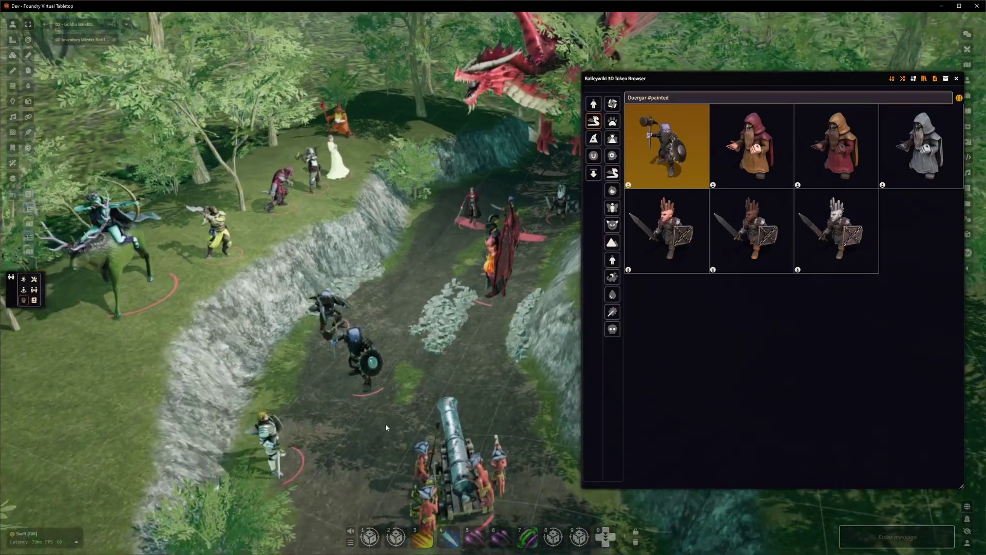
{"action": "scroll", "coordinate": [385, 426], "scroll_direction": "up", "scroll_amount": 2}
{"action": "left_click_drag", "start_coordinate": [355, 275], "coordinate": [332, 367]}
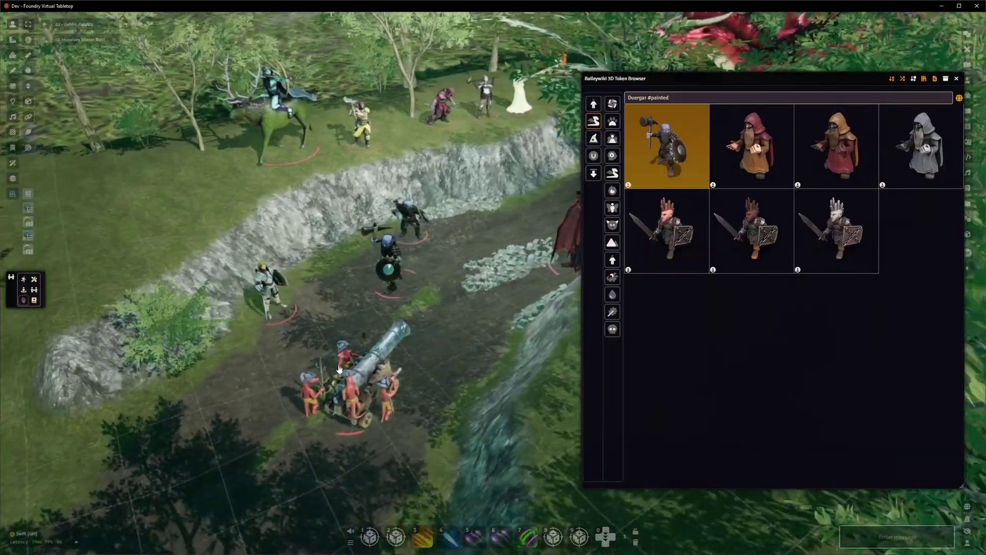
{"action": "scroll", "coordinate": [360, 349], "scroll_direction": "up", "scroll_amount": 3}
{"action": "left_click", "coordinate": [277, 314]}
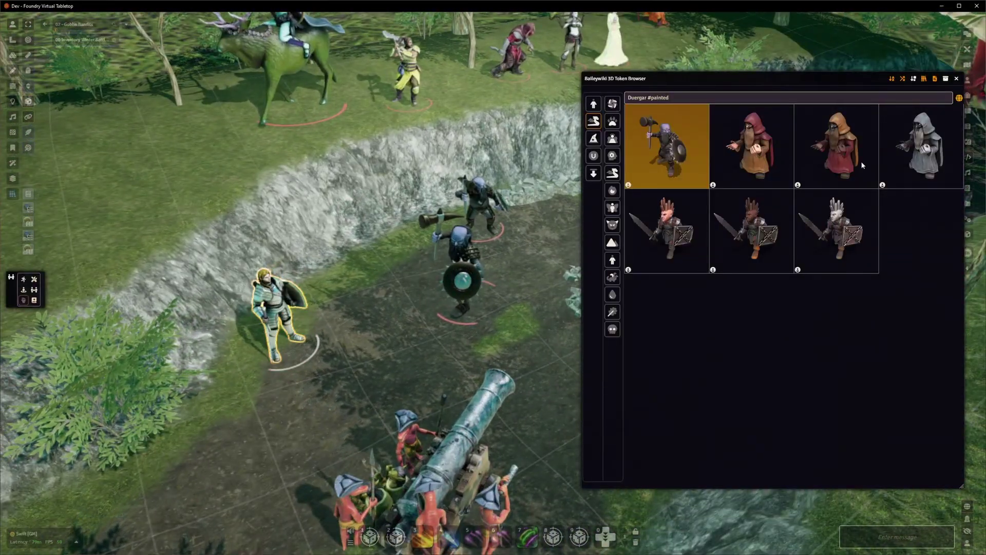
{"action": "right_click", "coordinate": [929, 149]}
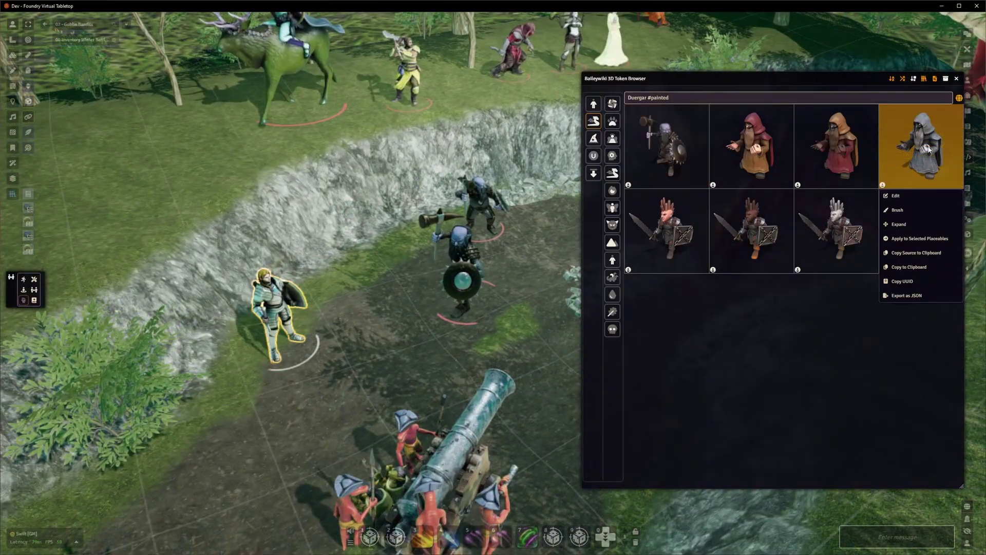
{"action": "left_click", "coordinate": [919, 239]}
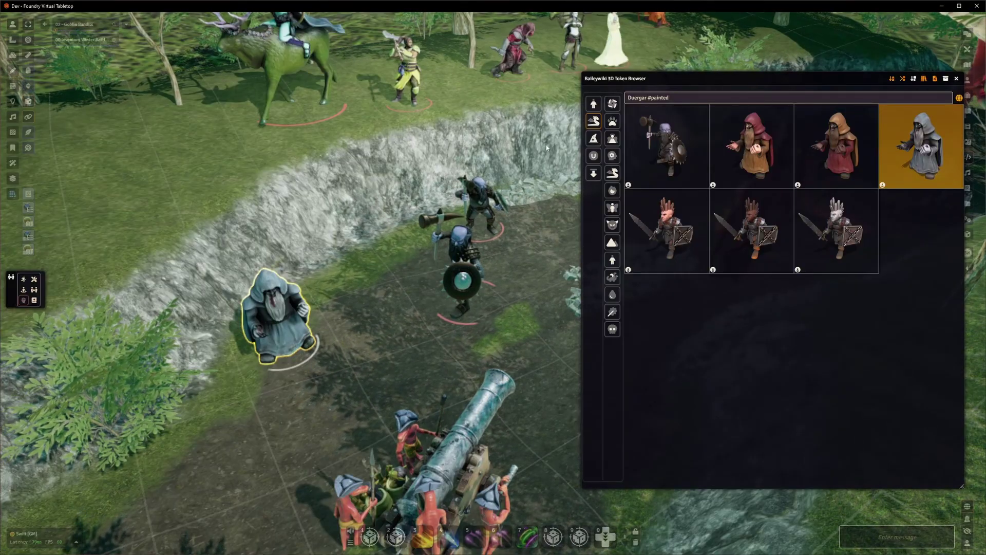
Clear the 'Duergar #painted' search and filter the browser to unpainted models
{"action": "key", "text": "ctrl+a"}
{"action": "key", "text": "BackSpace"}
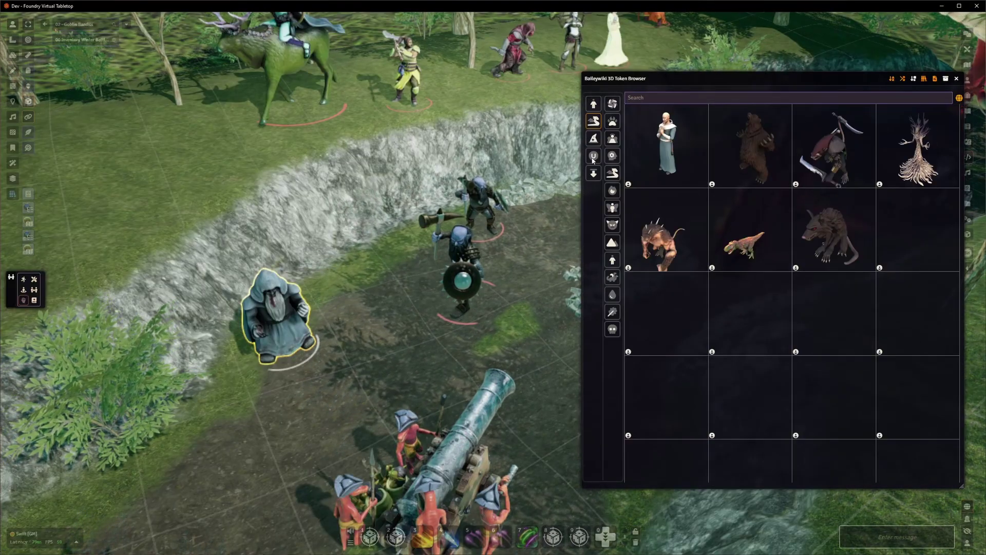
{"action": "left_click", "coordinate": [593, 156]}
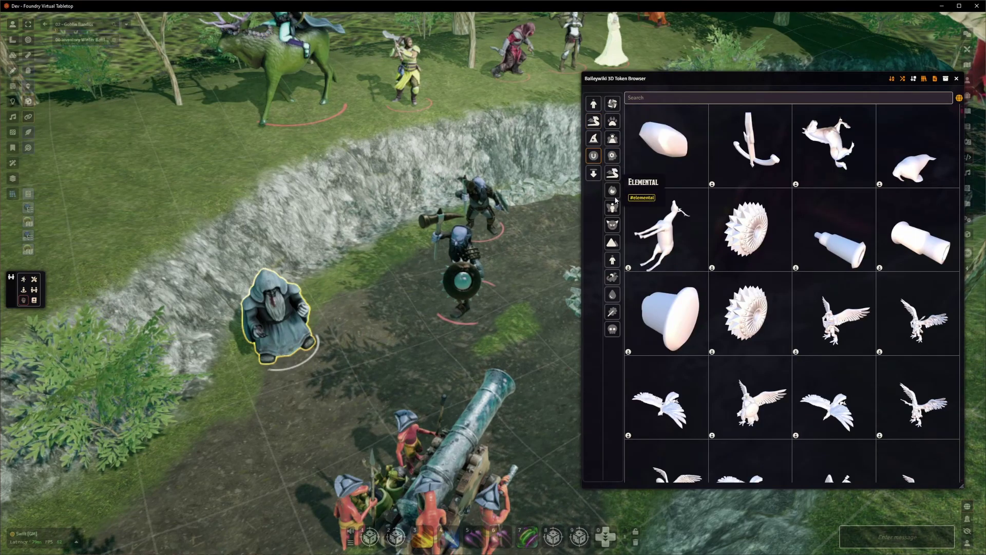
{"action": "left_click", "coordinate": [612, 261]}
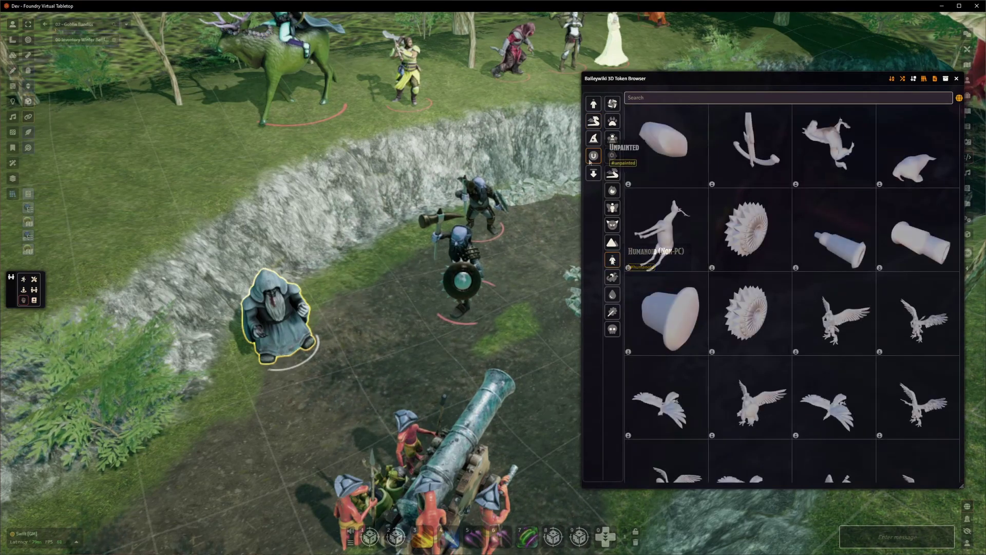